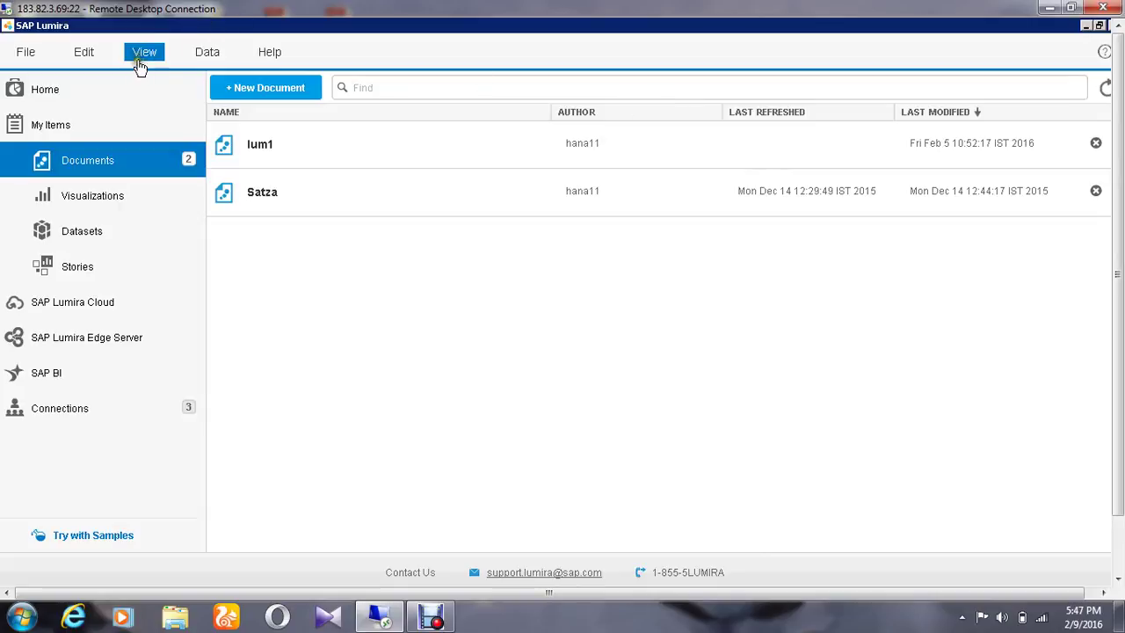
Step: Start a new document with the lumira2 text file as its data source
left_click(243, 97)
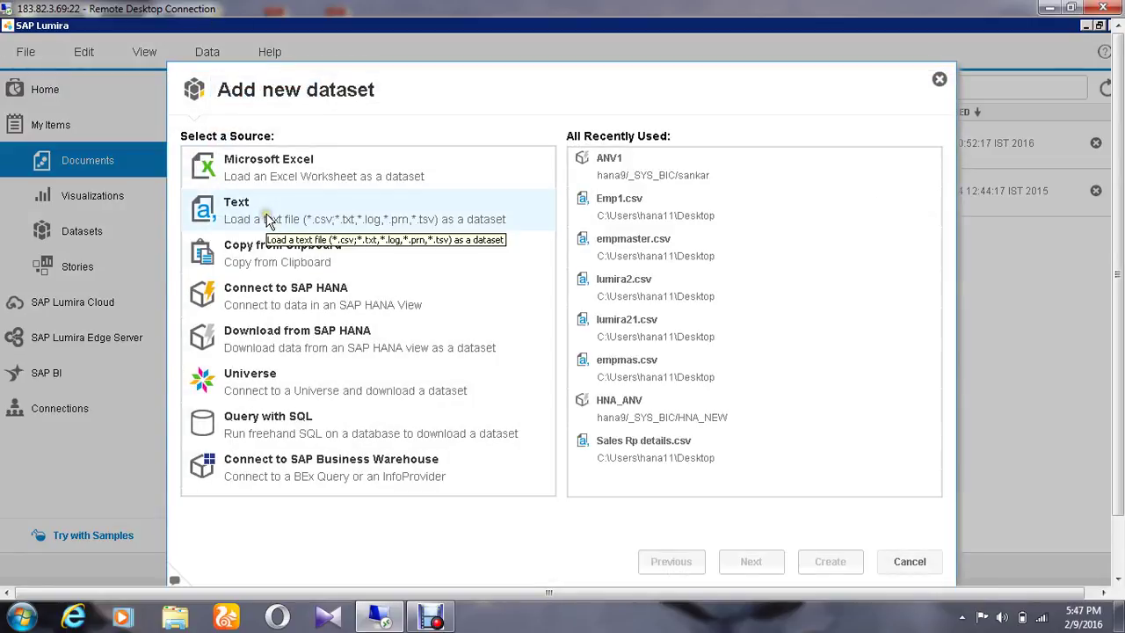
left_click(268, 220)
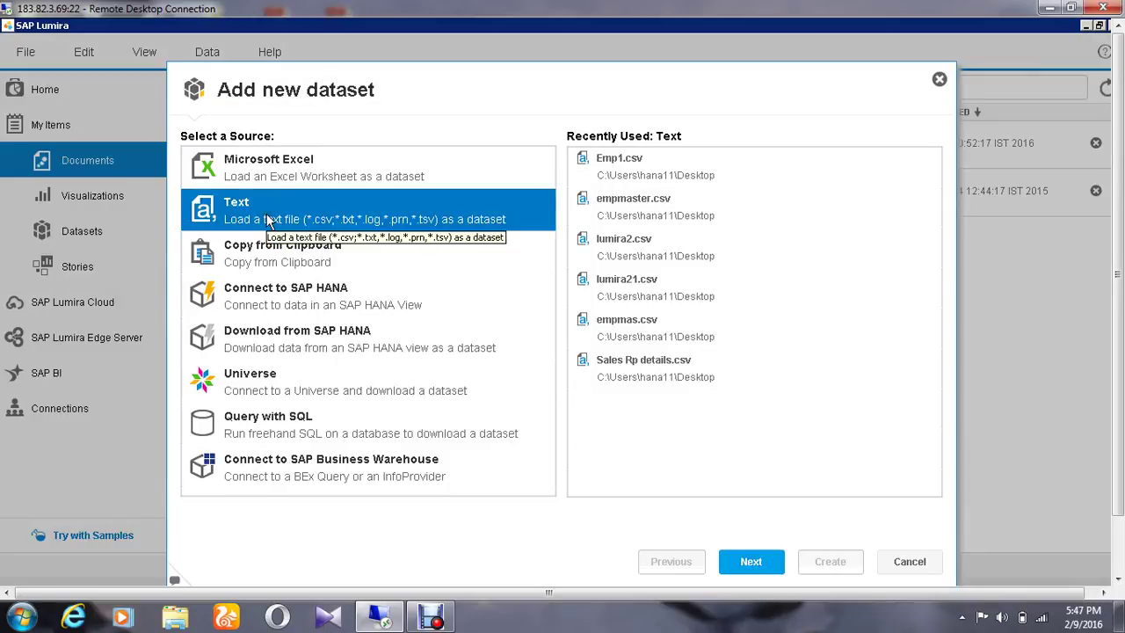
double_click(270, 220)
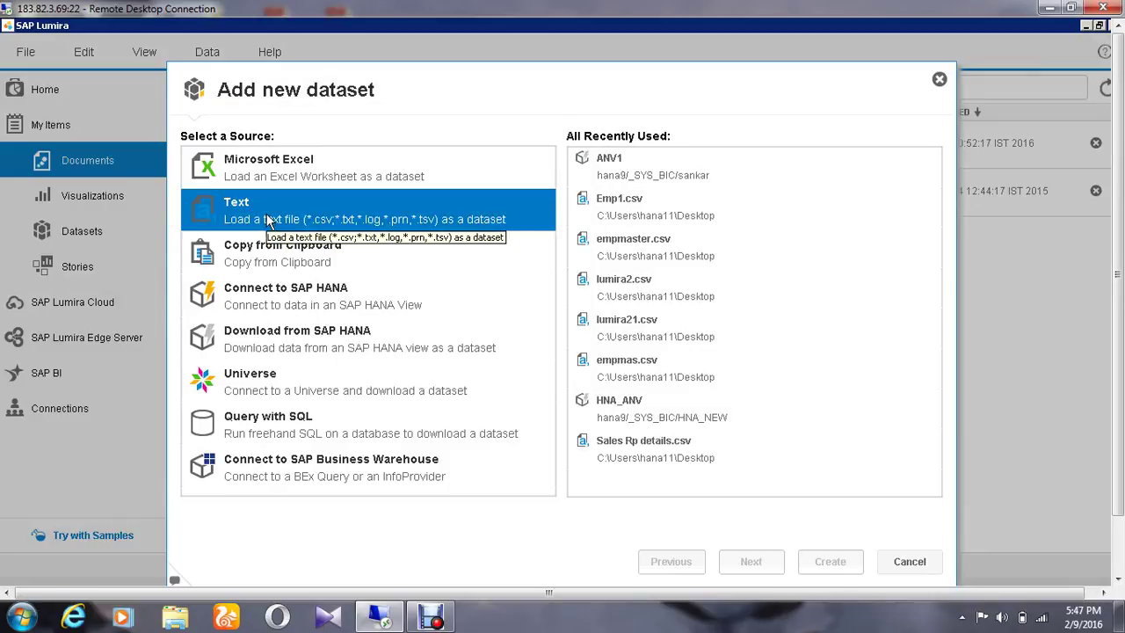
left_click(409, 278)
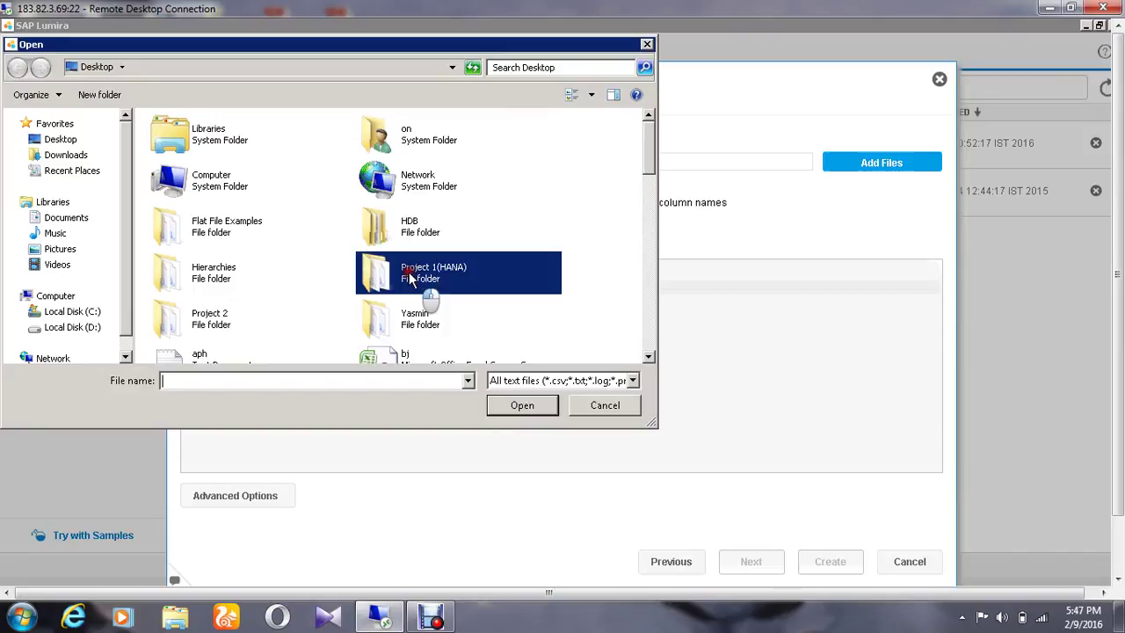
type("lumira2")
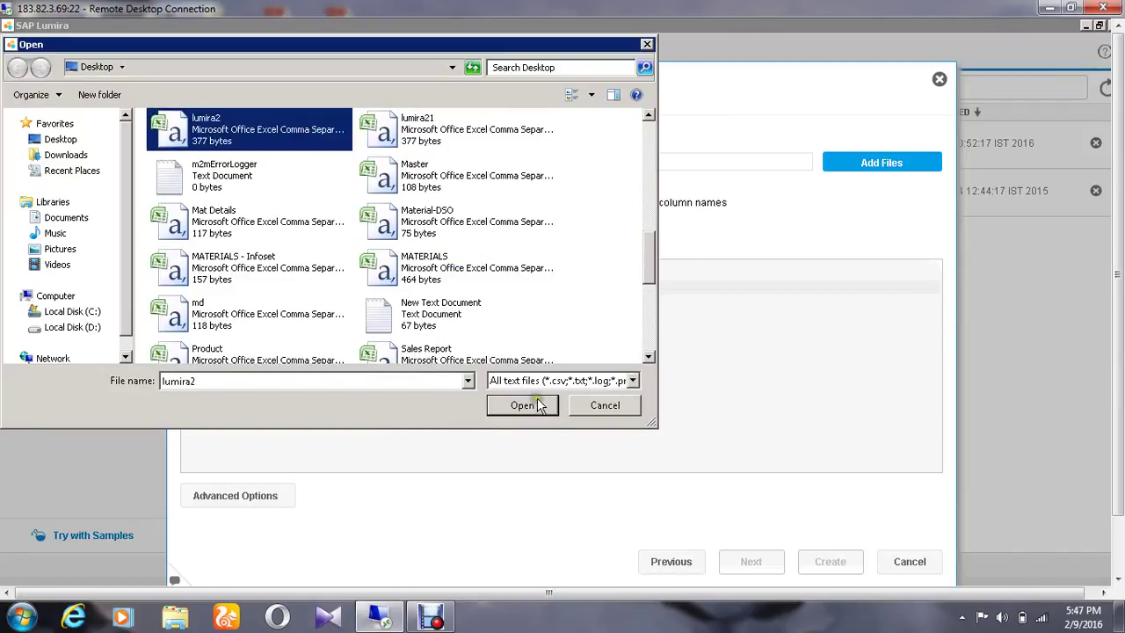
left_click(526, 404)
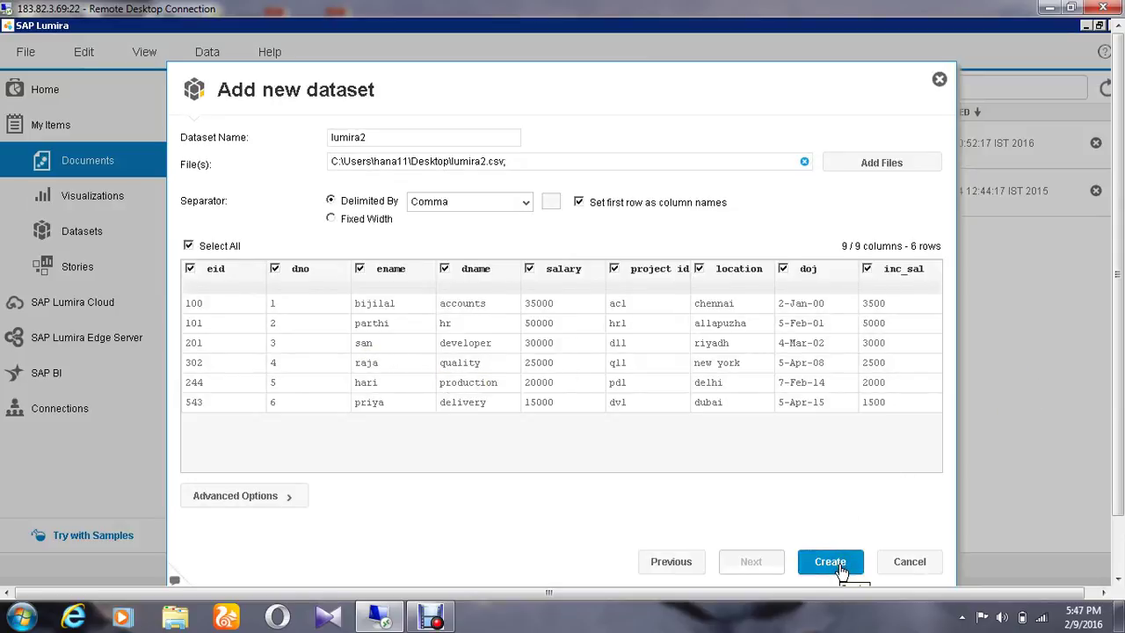
Step: Keep all nine columns, including ename, and create the lumira2 dataset
left_click(360, 269)
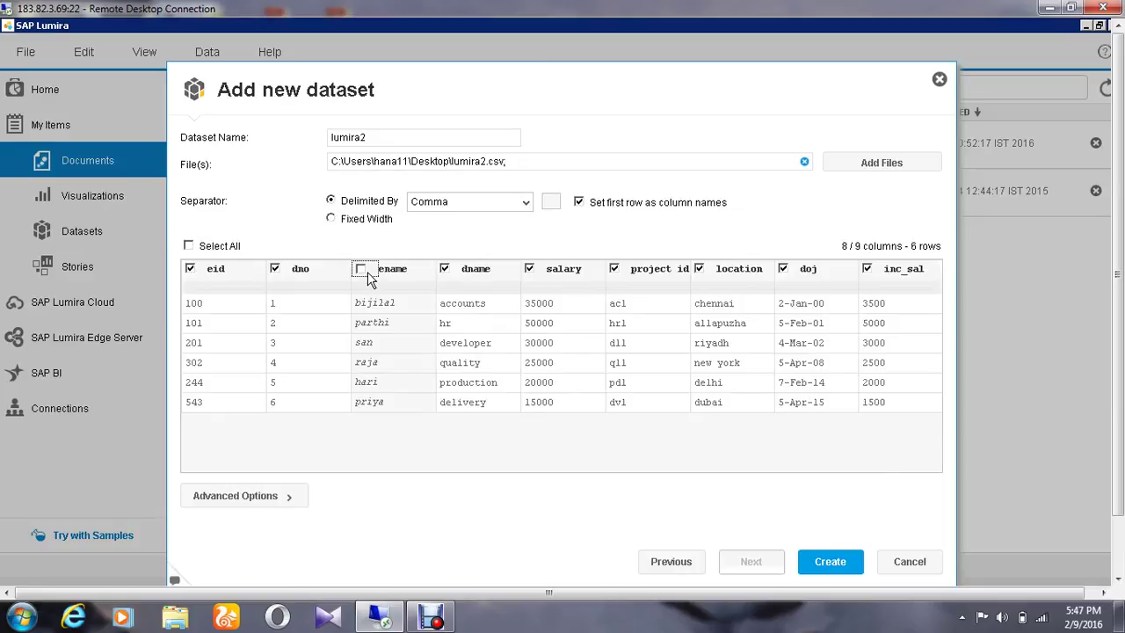
left_click(362, 269)
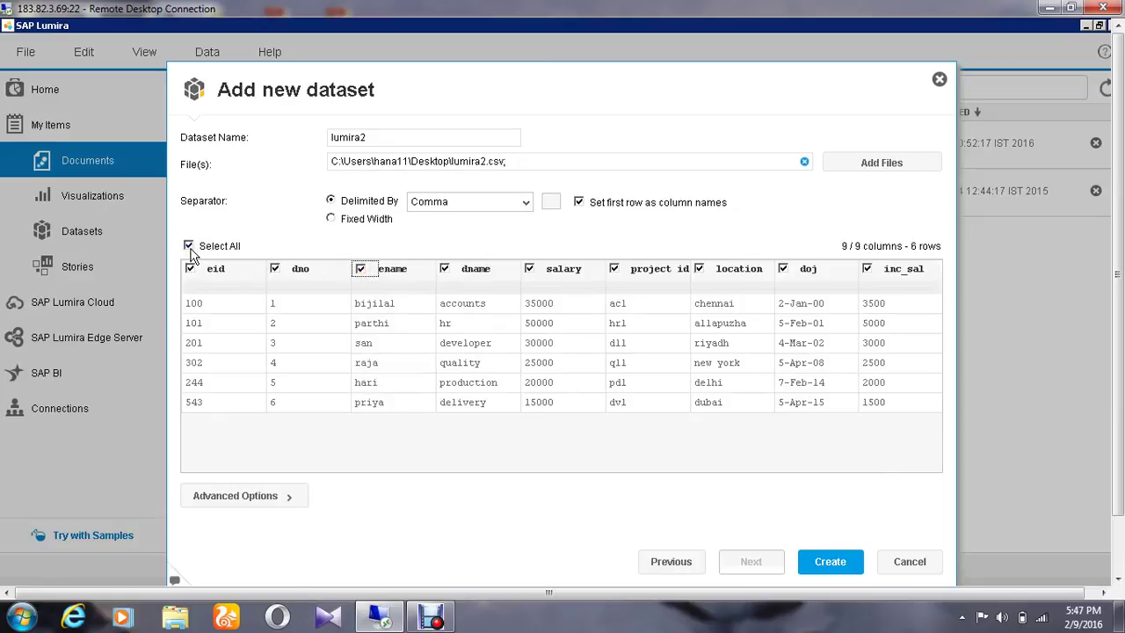
left_click(829, 561)
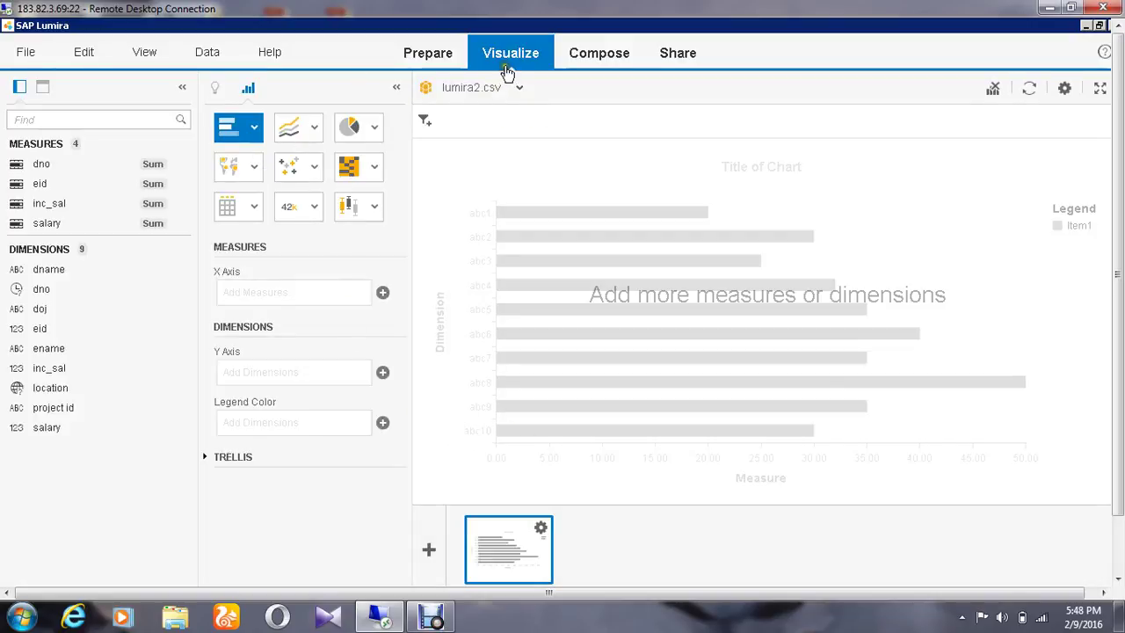
Step: Switch the lumira2 visualization to a Column Chart from Bar & Column Charts
left_click(254, 128)
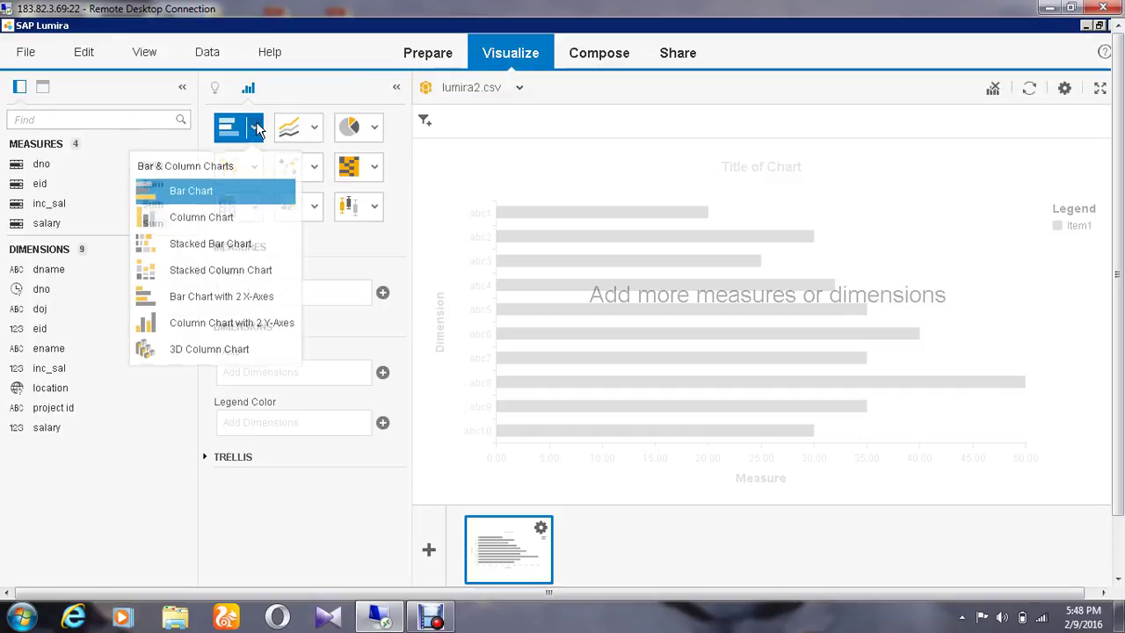
left_click(234, 223)
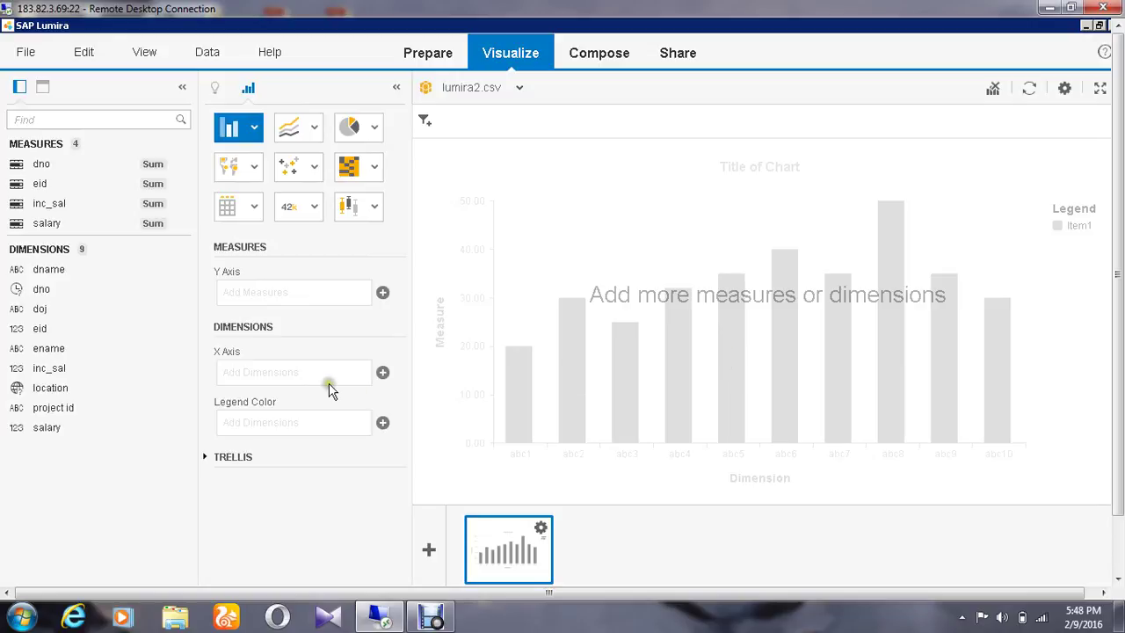
mouse_move(41, 165)
left_click_drag(40, 165, 273, 278)
left_click(255, 425)
left_click(39, 165)
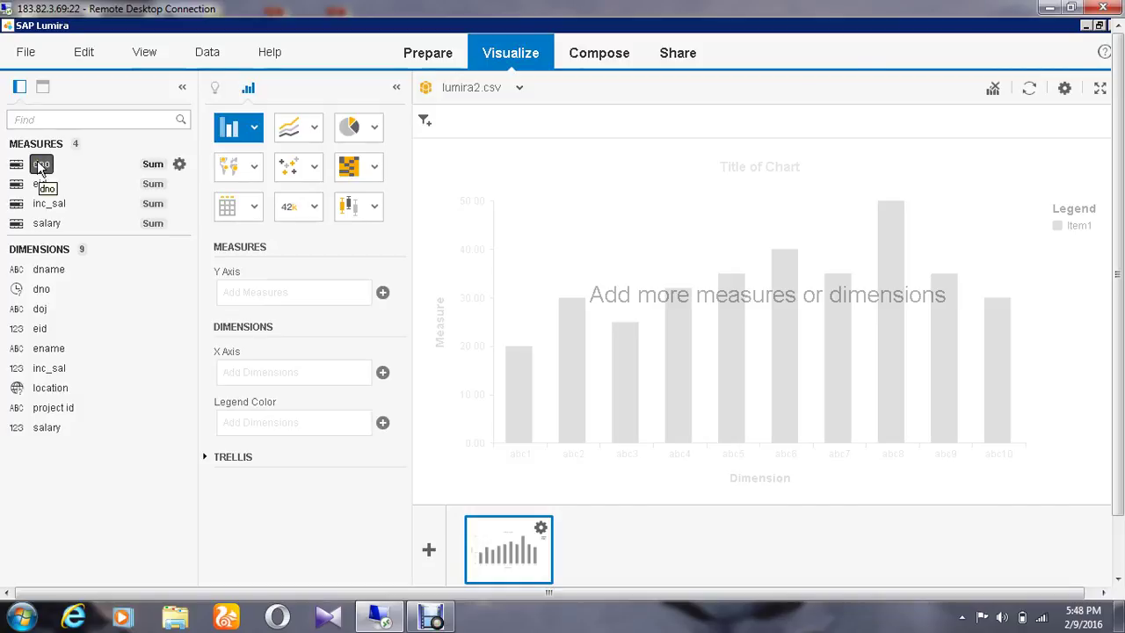
Step: Plot salary on the Y axis, with eid and dno on the X axis
mouse_move(44, 223)
left_mouse_down()
mouse_move(203, 255)
mouse_move(280, 307)
left_mouse_up()
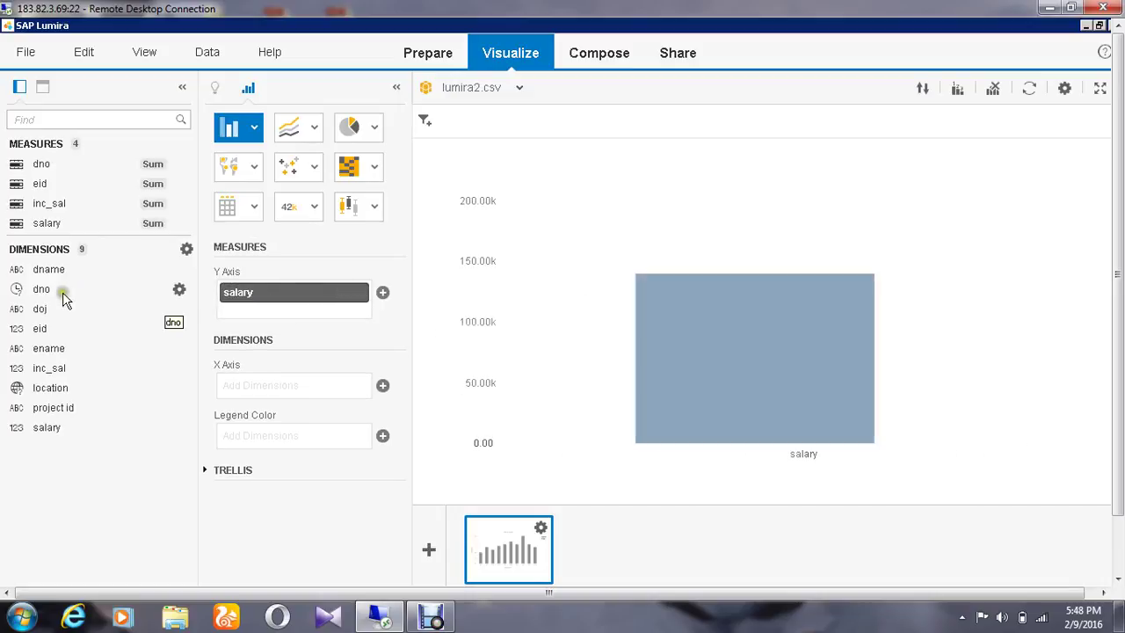
left_click_drag(39, 328, 281, 388)
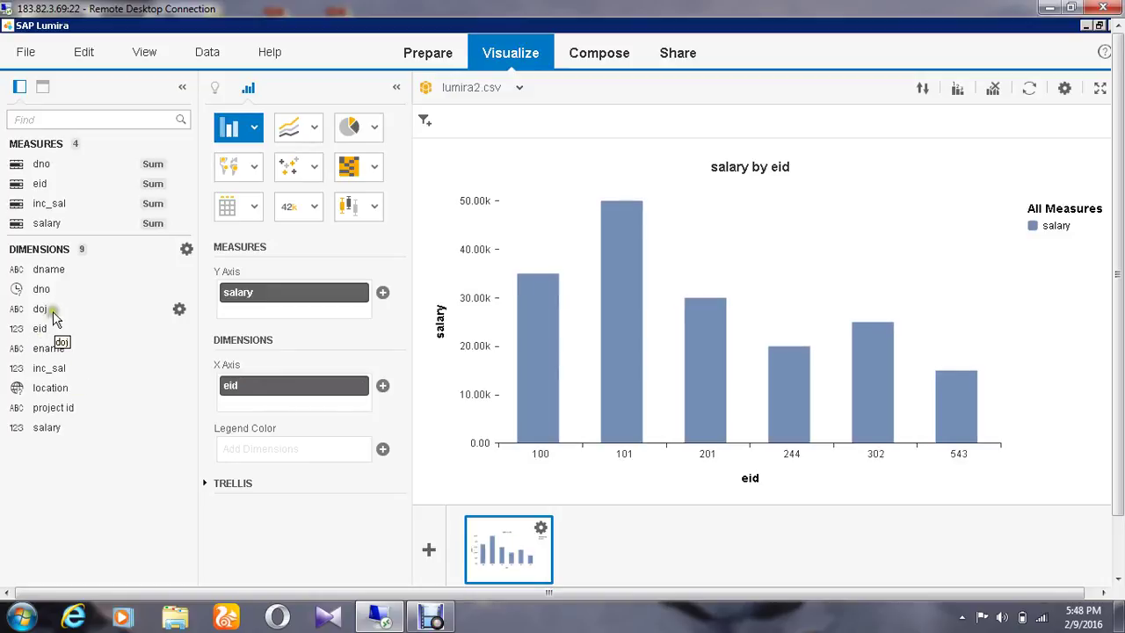
left_click_drag(42, 288, 279, 406)
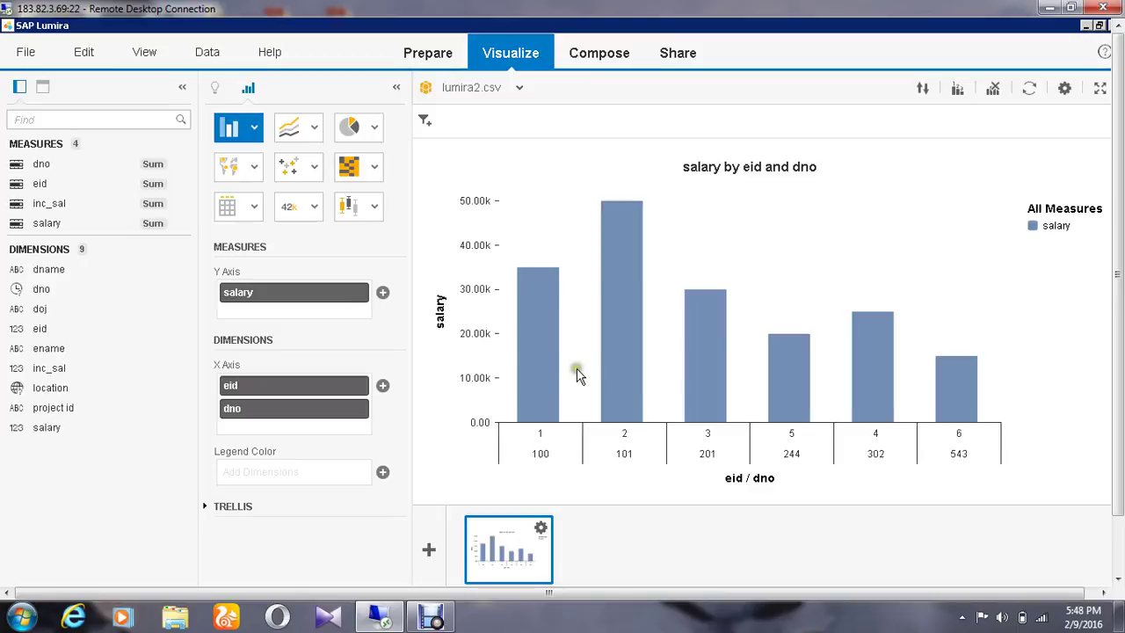
Step: Build a Geography_location hierarchy by names from location, leaving allapuzha as not found
mouse_move(180, 389)
left_click(180, 390)
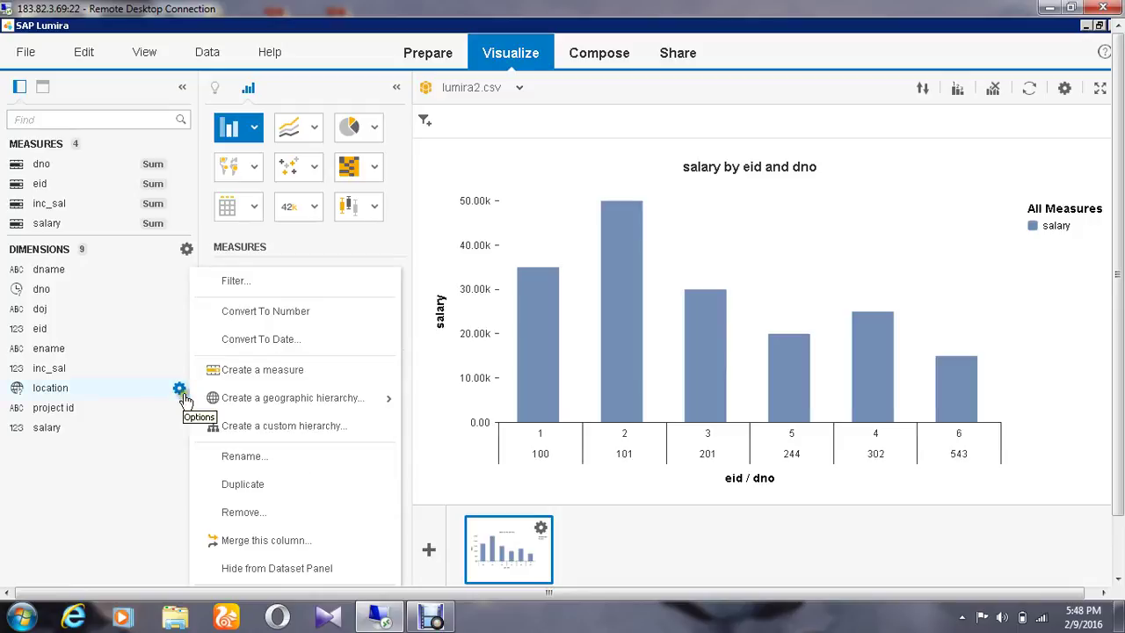
mouse_move(291, 397)
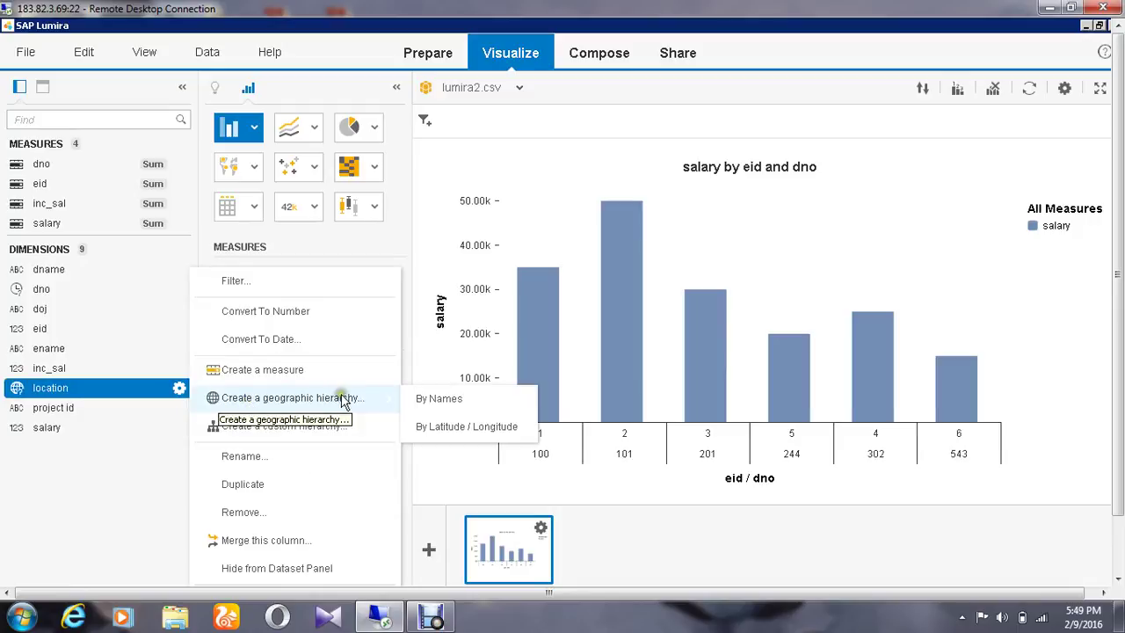
left_click(437, 401)
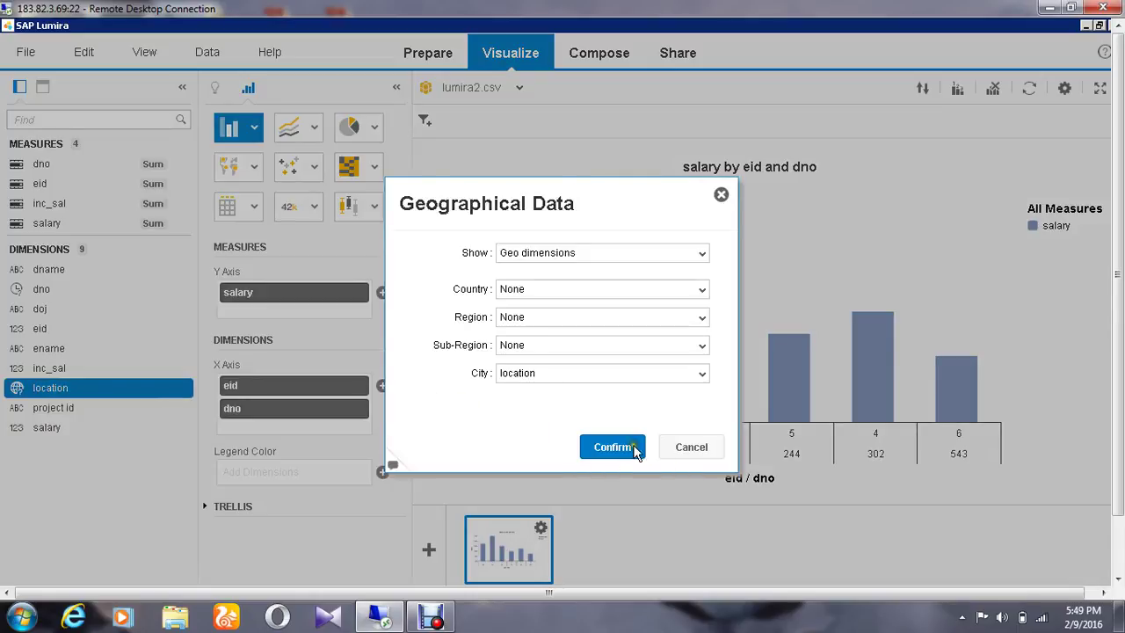
left_click(626, 448)
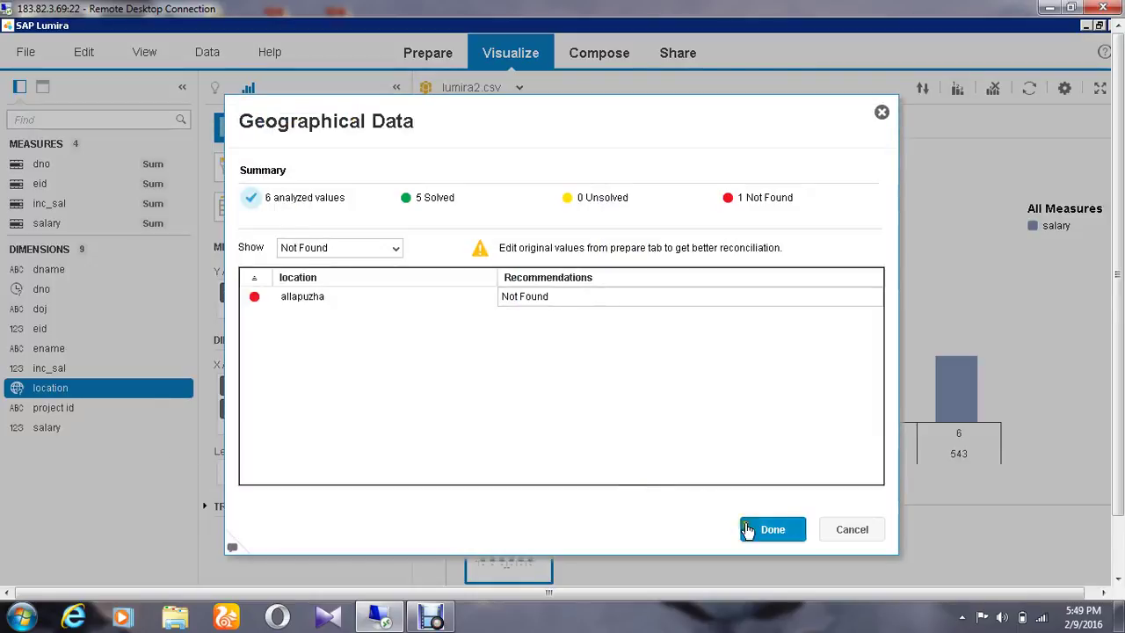
left_click(308, 303)
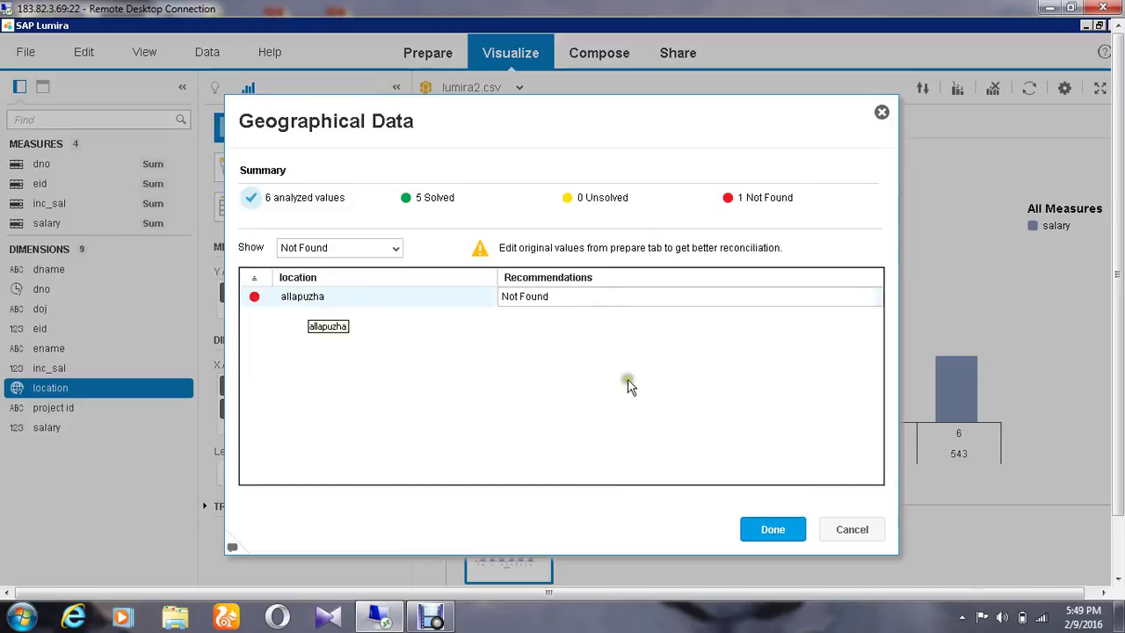
left_click(773, 531)
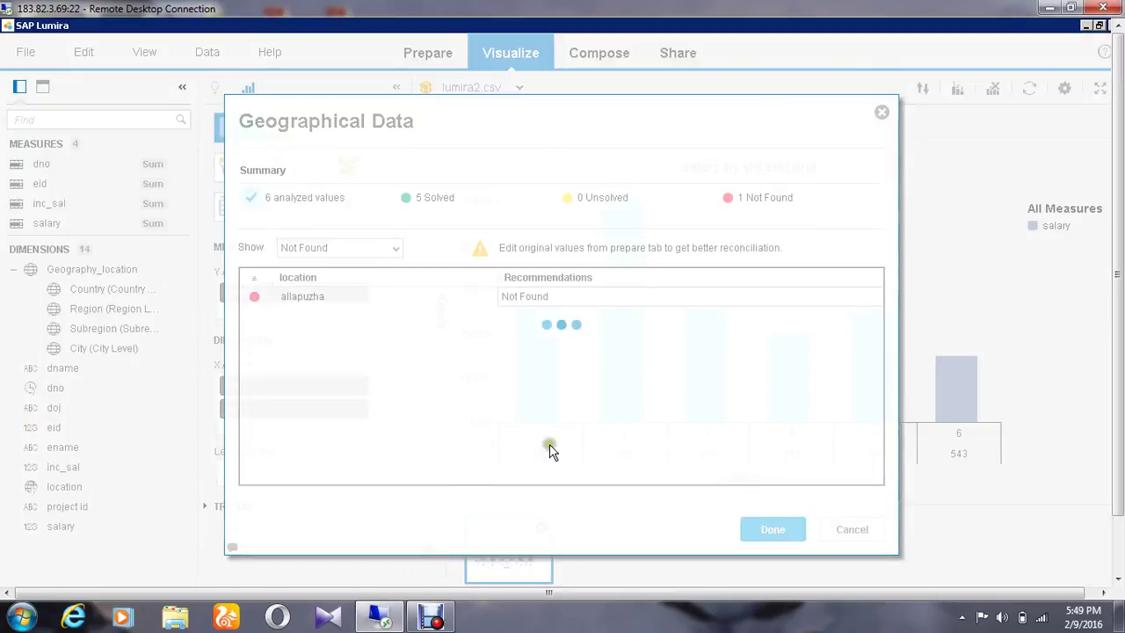
left_click(92, 295)
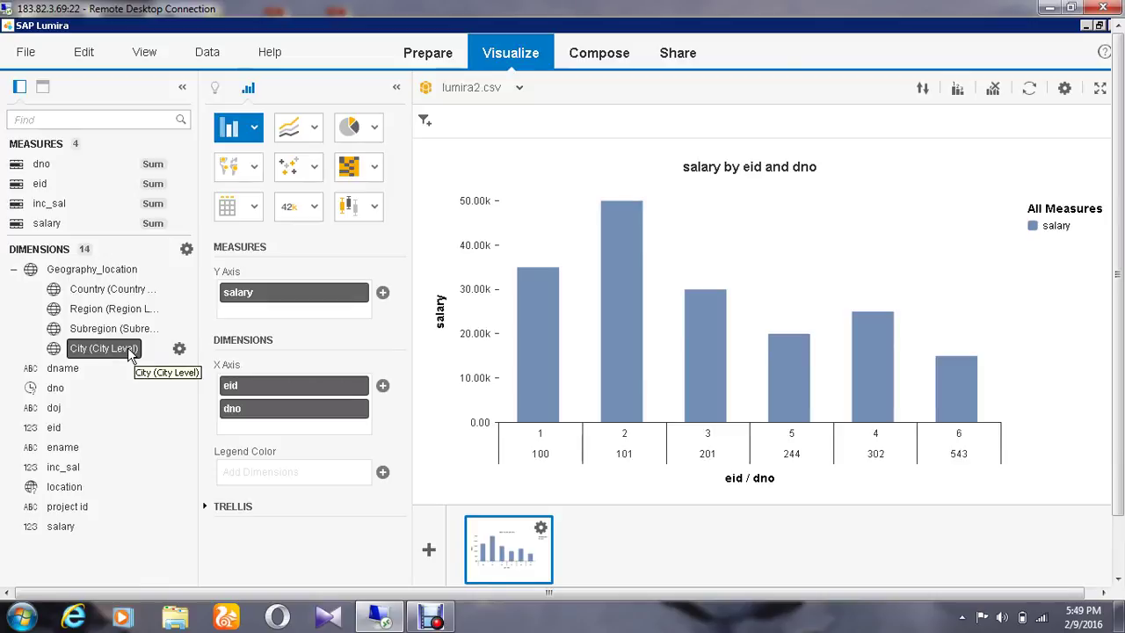
Step: Remove dno and eid from the X axis and colour the bars by eid
left_click(360, 412)
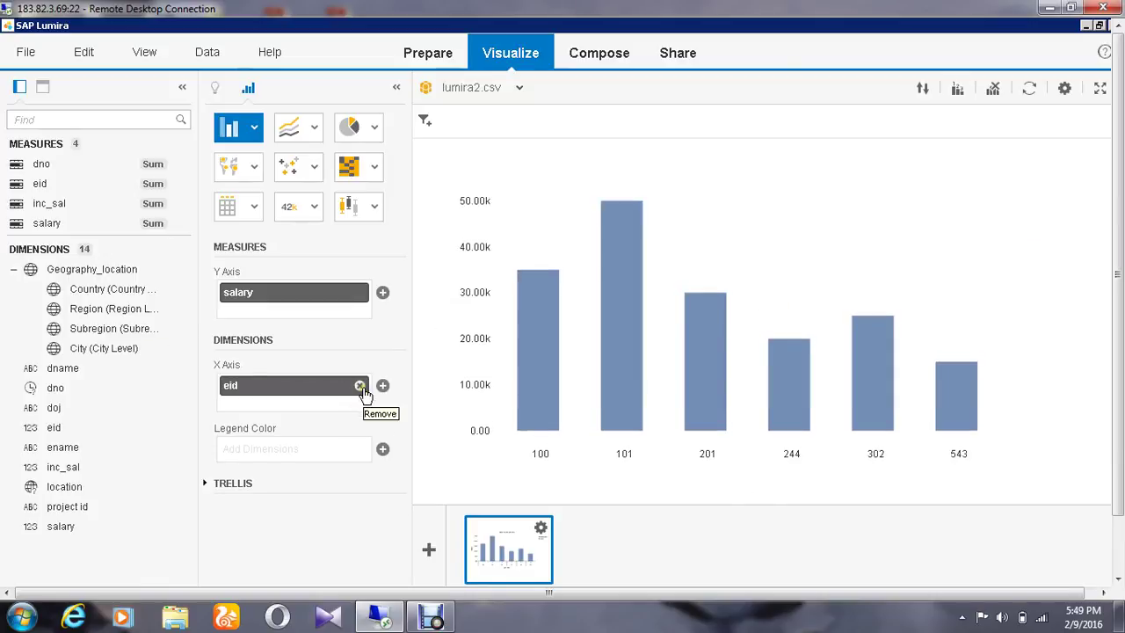
left_click(361, 385)
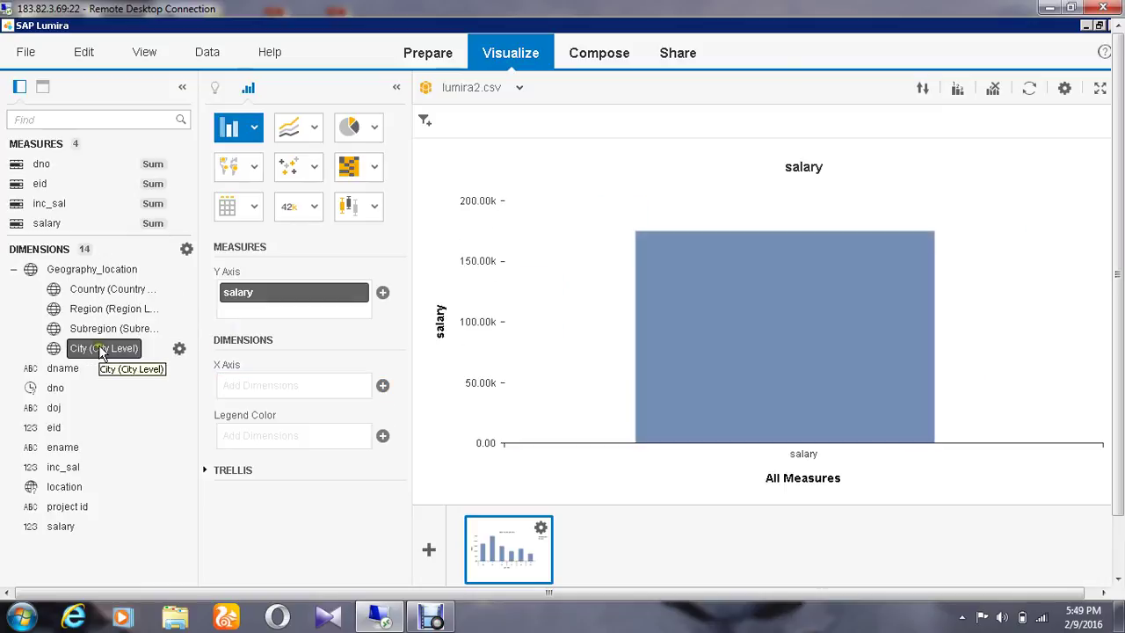
mouse_move(93, 348)
left_mouse_down()
mouse_move(288, 400)
mouse_move(188, 352)
left_mouse_up()
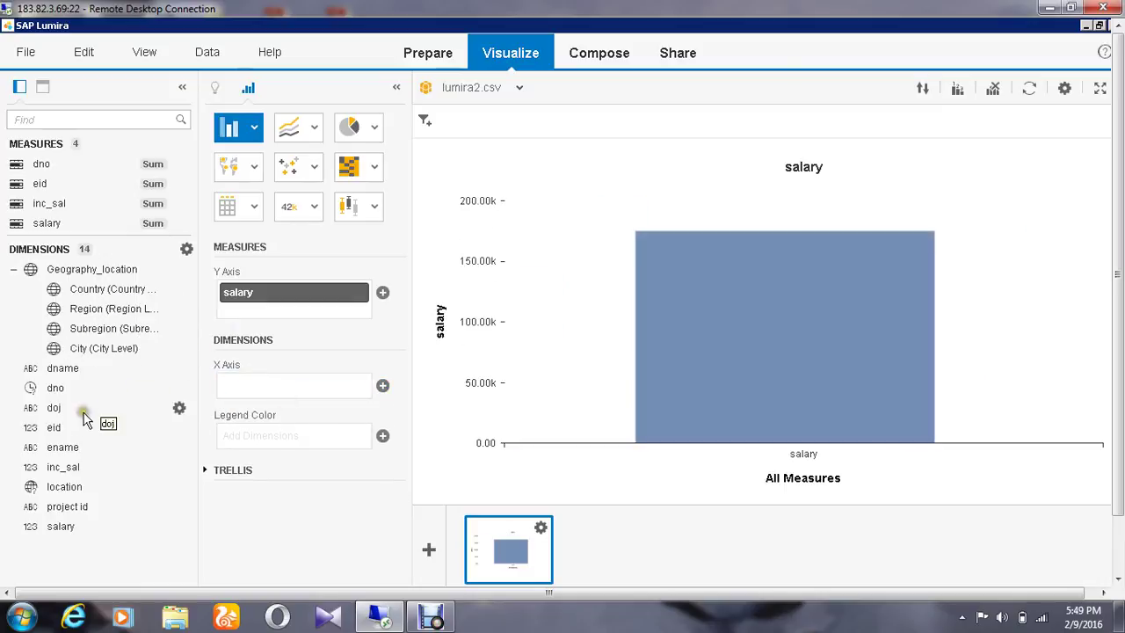
left_click_drag(62, 438, 299, 438)
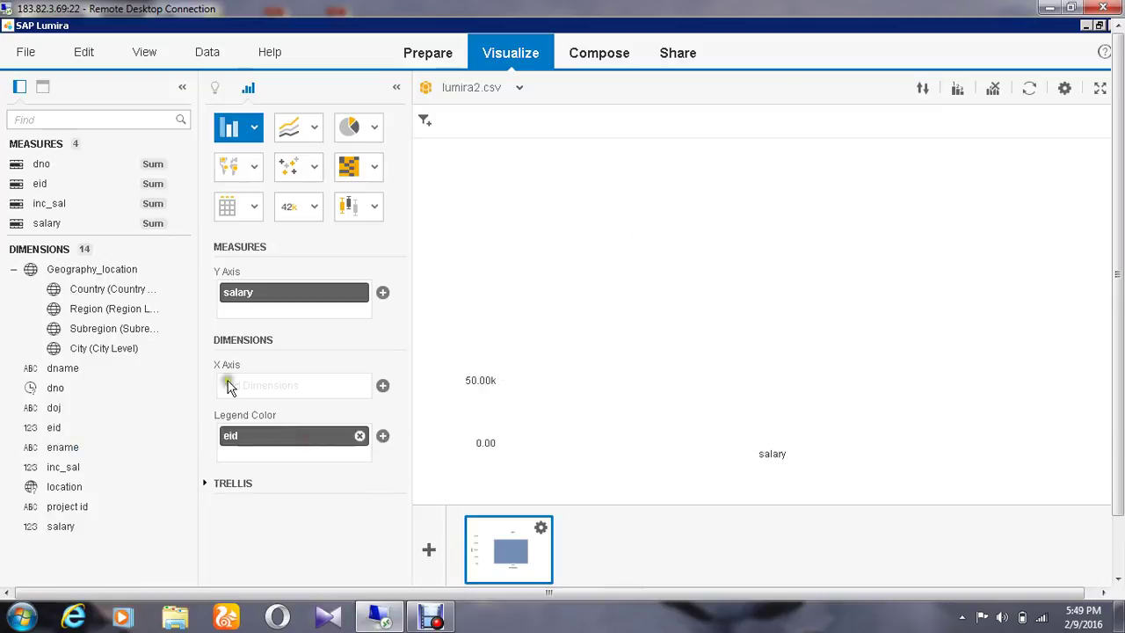
Step: Put the Geography_location City level on the X axis
mouse_move(97, 348)
left_mouse_down()
mouse_move(211, 353)
mouse_move(296, 402)
left_mouse_up()
left_click(384, 386)
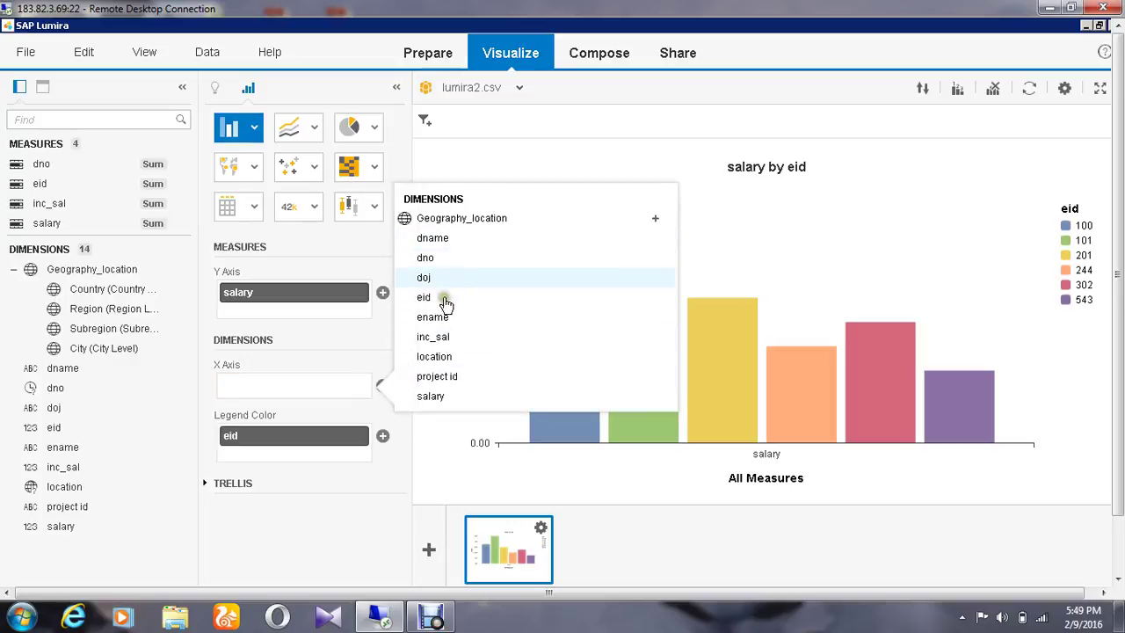
left_click(660, 220)
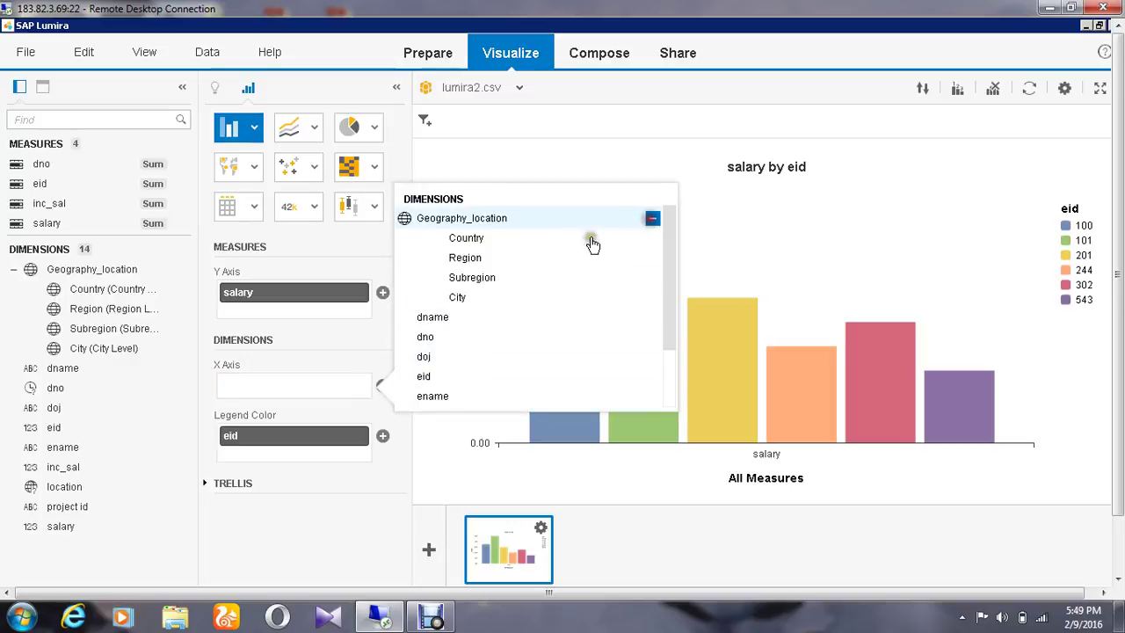
left_click(450, 296)
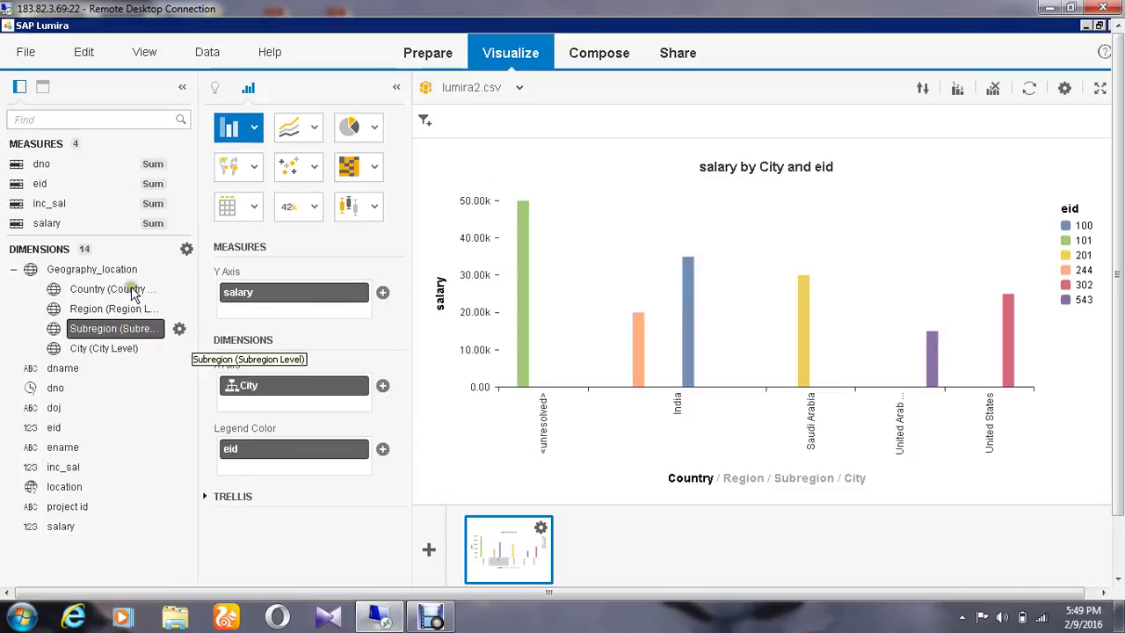
Step: Change the chart type to Geo Bubble Chart
left_click(255, 167)
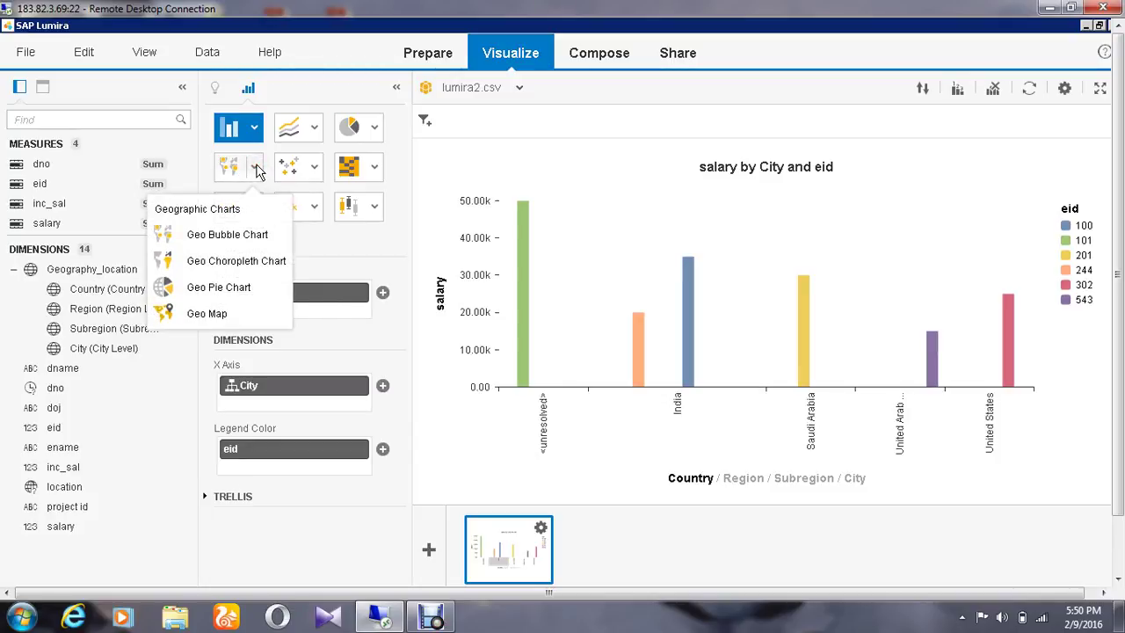
left_click(241, 232)
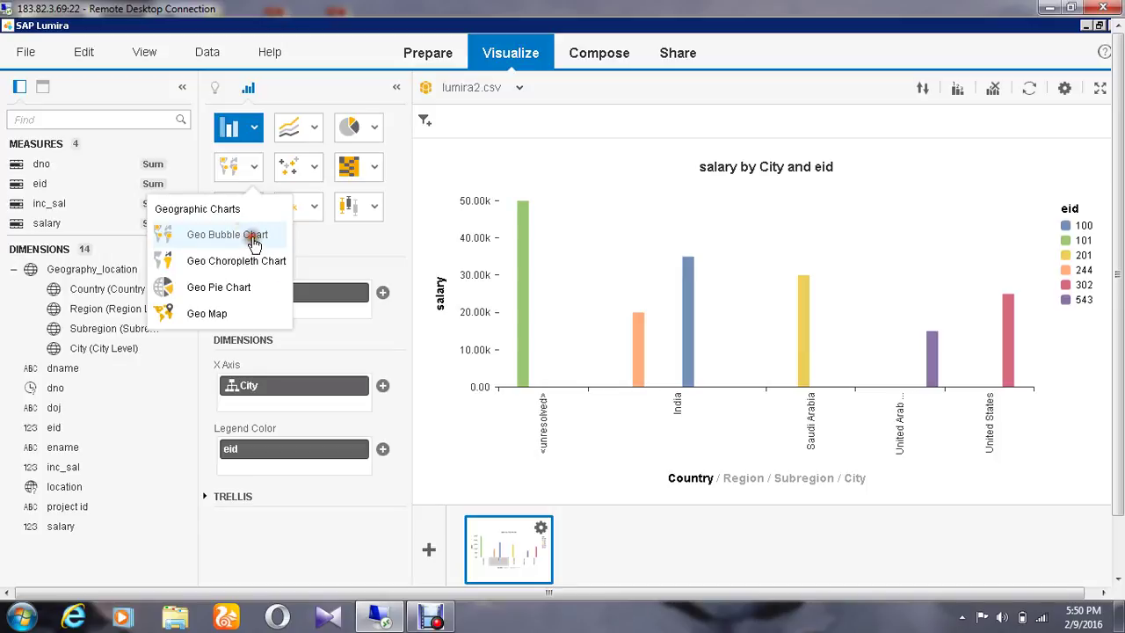
left_click(253, 242)
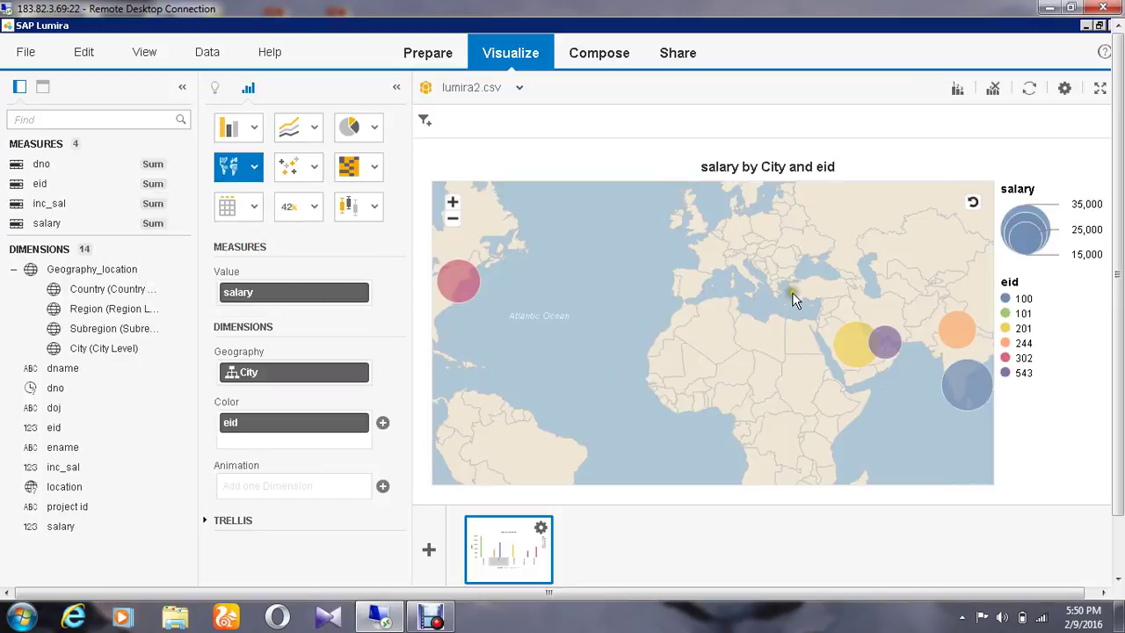